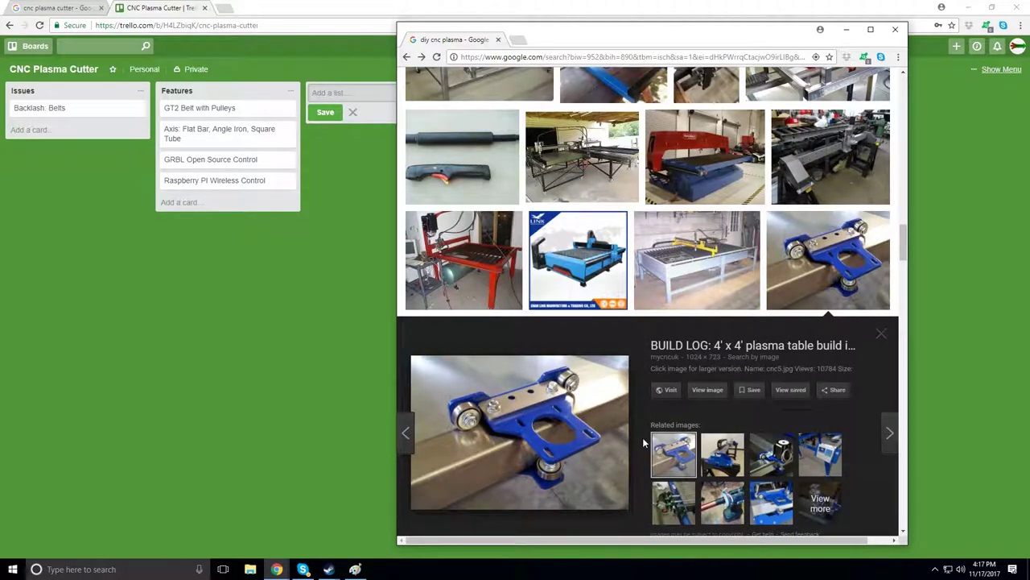
Step: Browse the DIY CNC plasma image results, examining the carriage close-ups and homemade table builds
scroll(642, 442, down, 2)
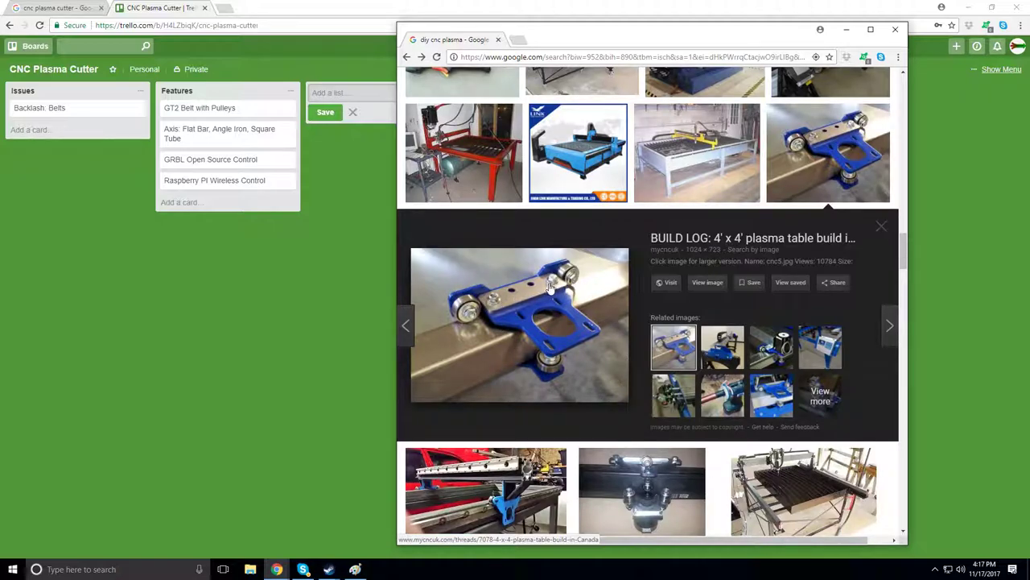
scroll(706, 308, down, 1)
scroll(730, 470, down, 2)
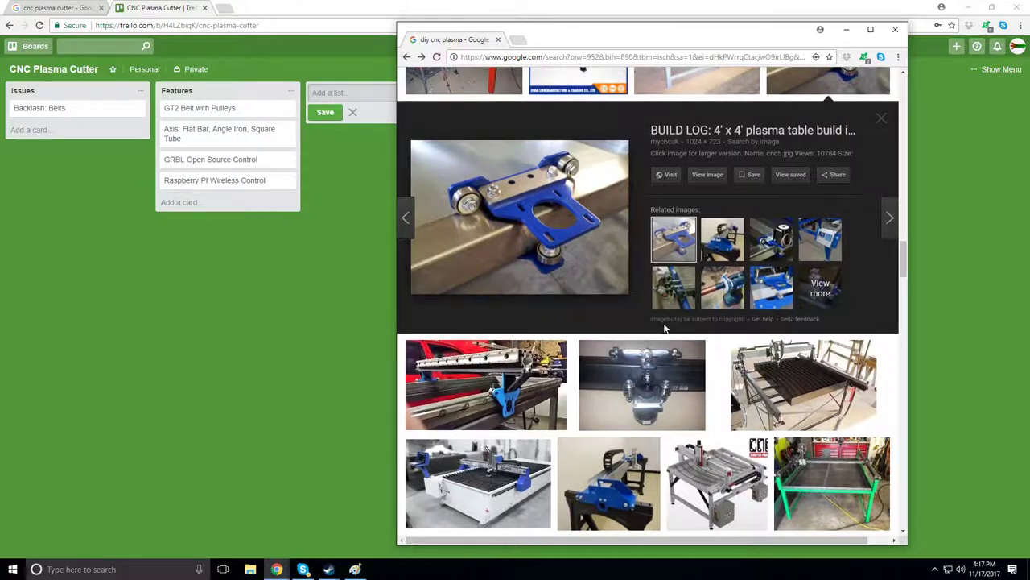
click(663, 334)
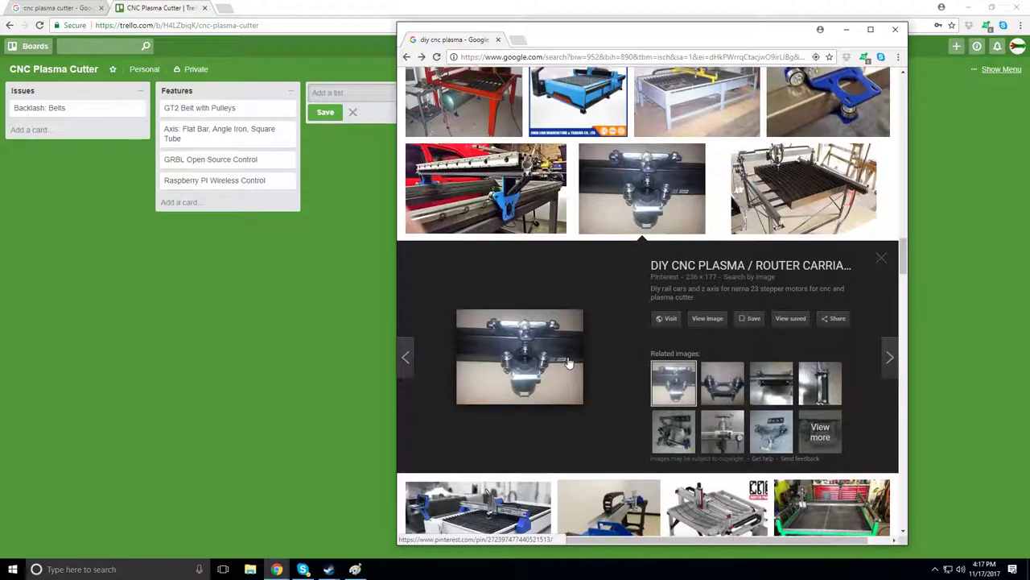
scroll(730, 298, up, 1)
click(775, 312)
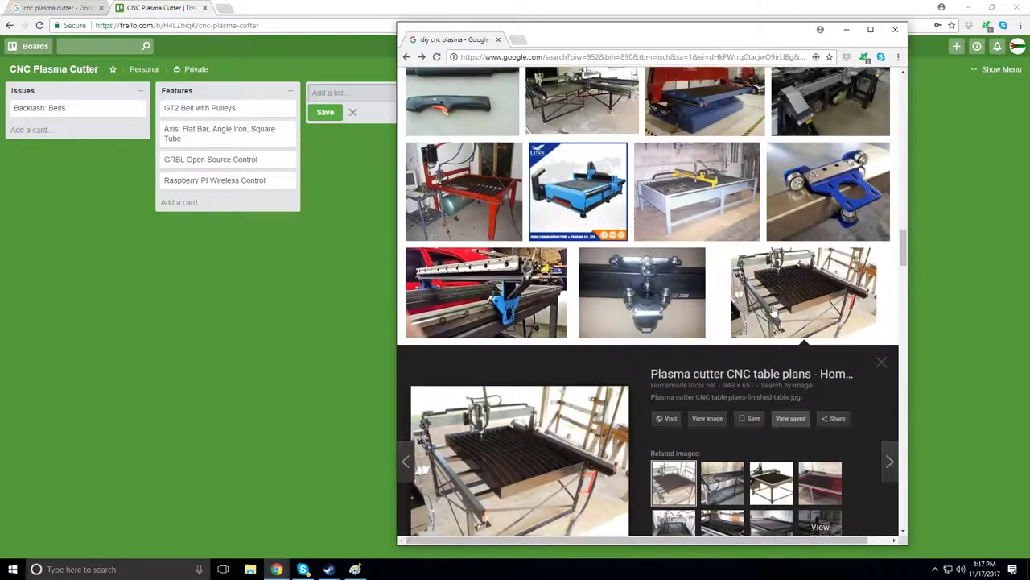
click(531, 310)
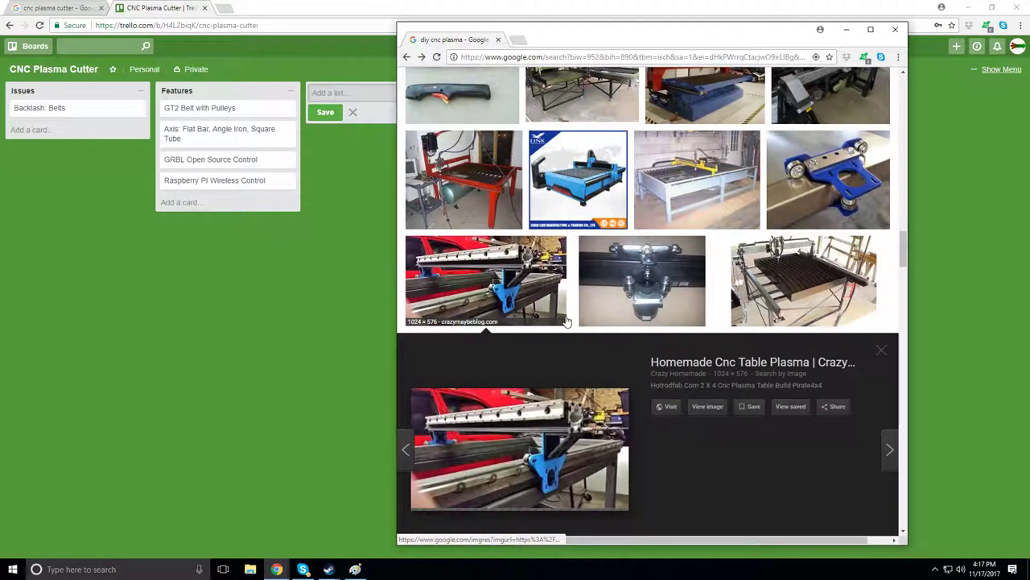
scroll(627, 455, down, 3)
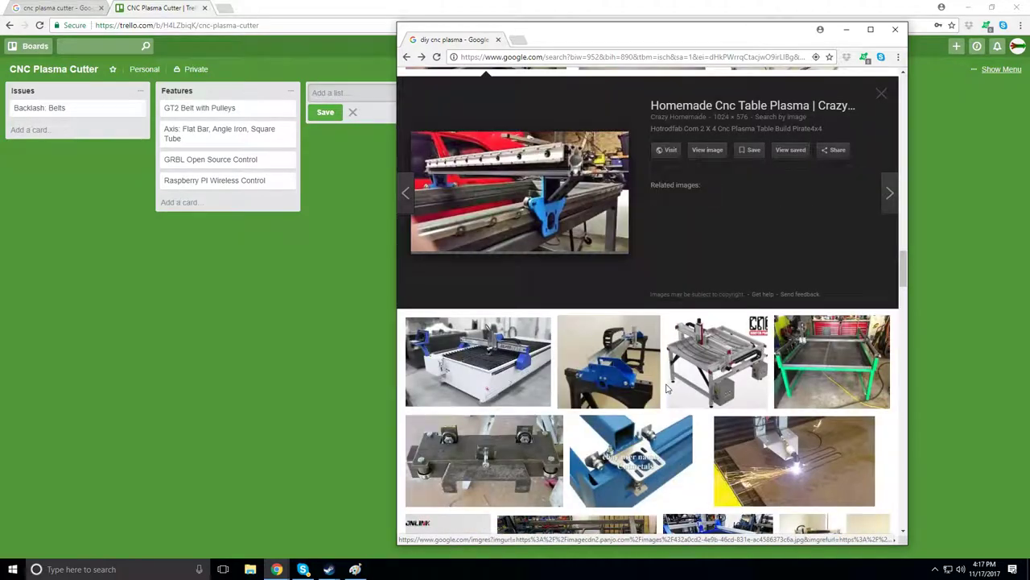
scroll(666, 388, down, 1)
scroll(665, 388, up, 1)
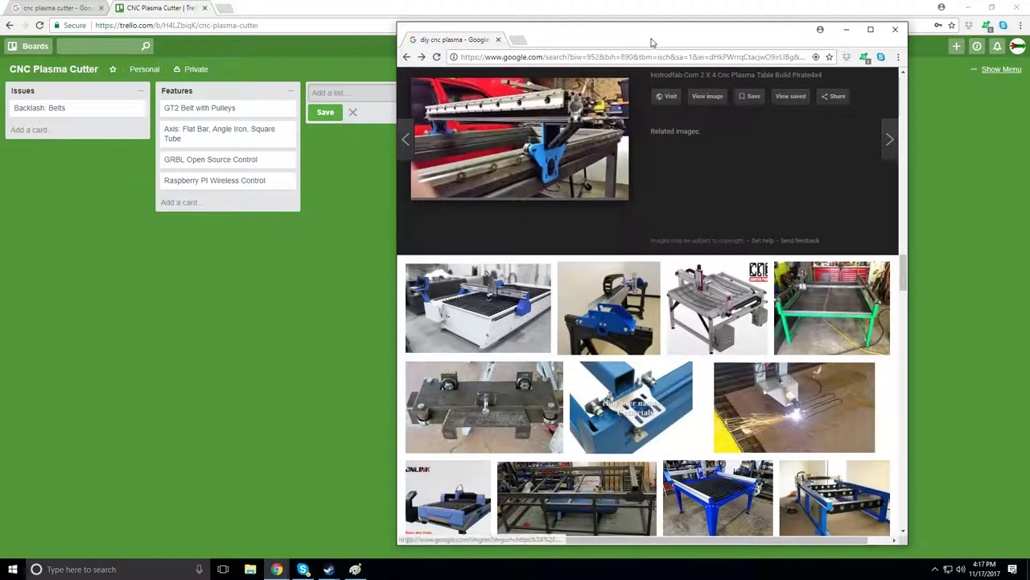
Step: Move the image search window out of the way and create a board list named "Parts List"
drag(659, 44, 1029, 224)
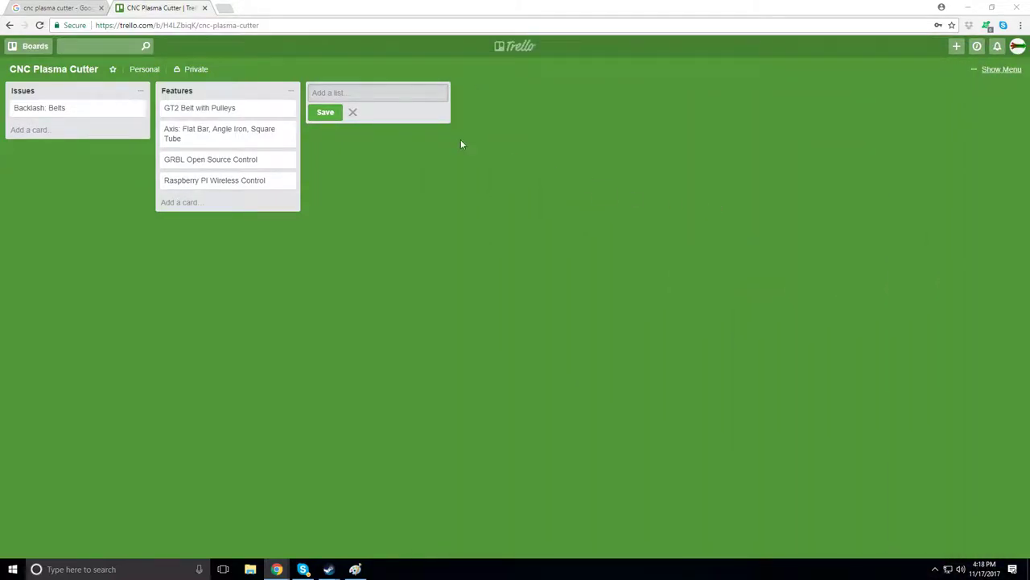
click(360, 92)
text(Parts List)
key(Return)
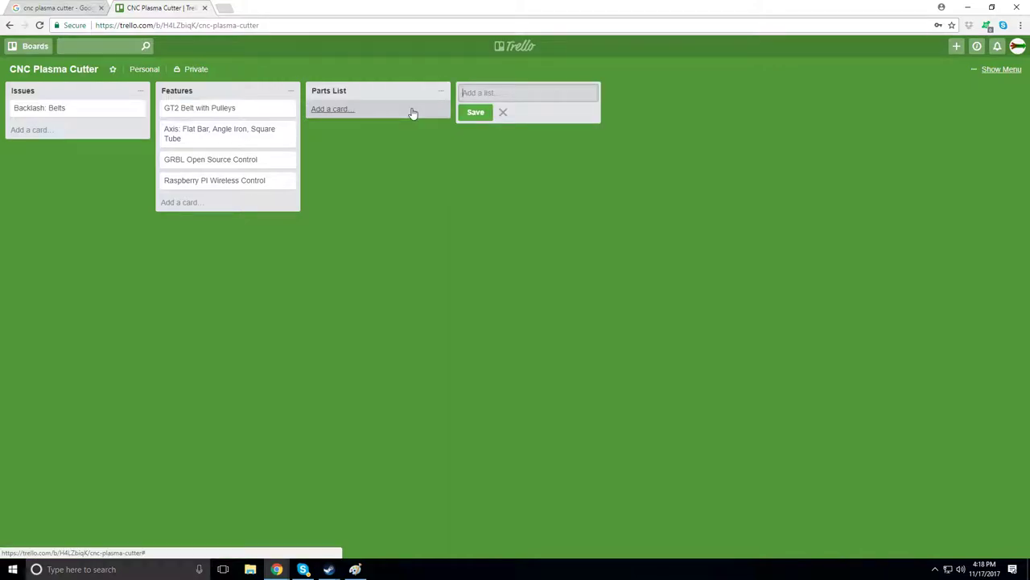
Step: Start a card in Parts List with the text "Grbl, Nema 17, 4 drv800 driver,"
click(406, 112)
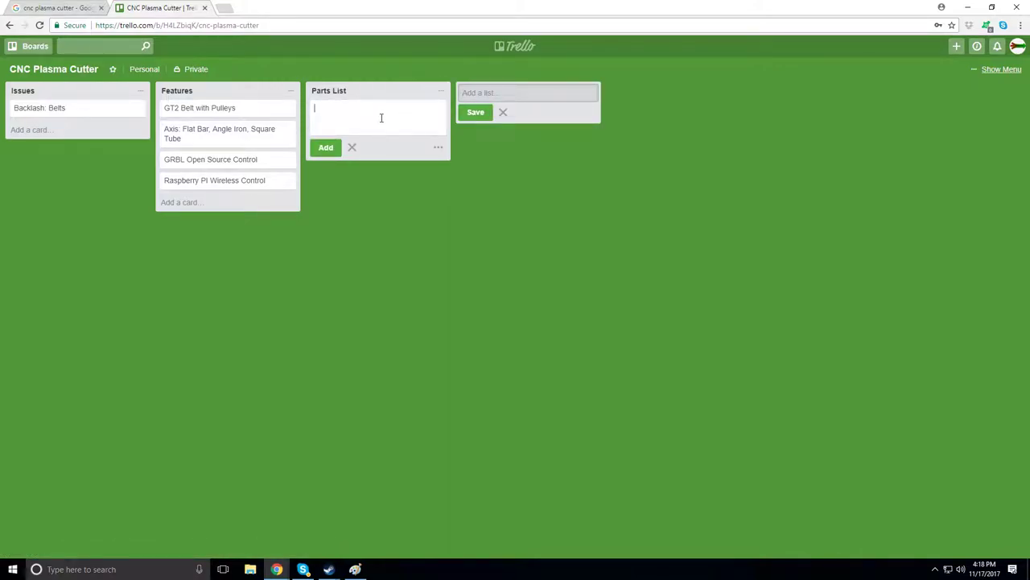
text(Gri)
text(rbl)
text(:)
text(Nema 16)
key(BackSpace)
text(7 )
text( 4 drv800 driver,)
key(BackSpace)
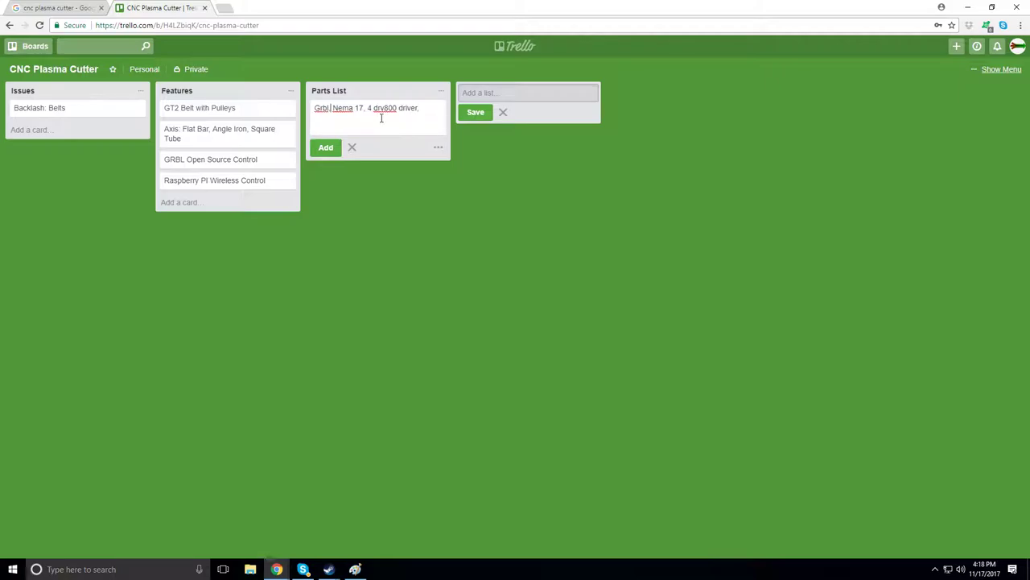
Step: Complete the card's text with "arduino uno, 4 endstops. $50" and add it to Parts List
key(Right)
key(Right)
key(Right)
text(, arduino un)
text(o )
text(.)
text( 4 endsto)
text(ps,)
text( Swit)
key(BackSpace)
key(BackSpace)
key(BackSpace)
key(BackSpace)
text(S50)
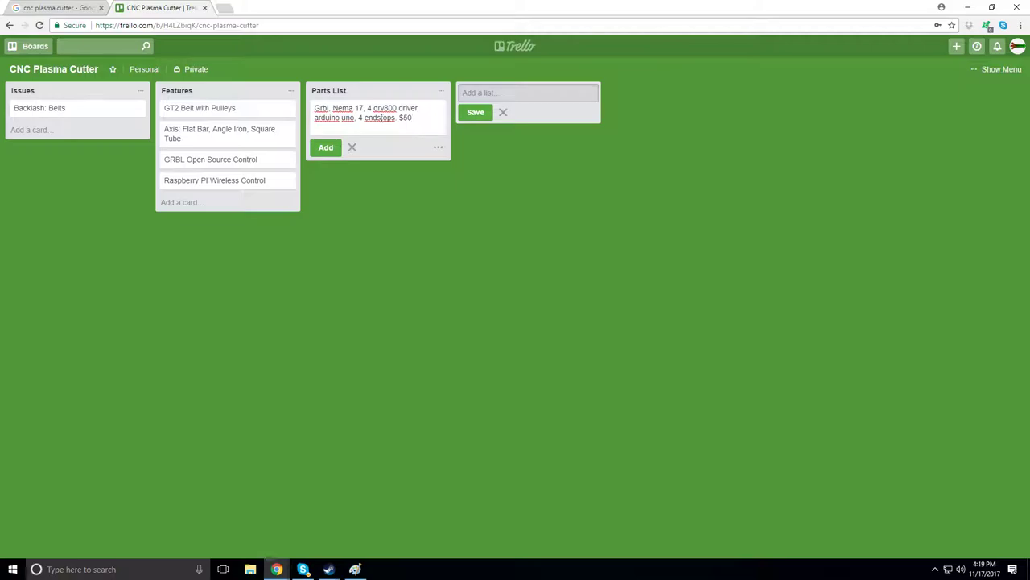
click(330, 147)
Step: Add two more Parts List cards: "Cut50 Plasma Cutter: $150-200" and "Compress: Already Have"
text(Cut)
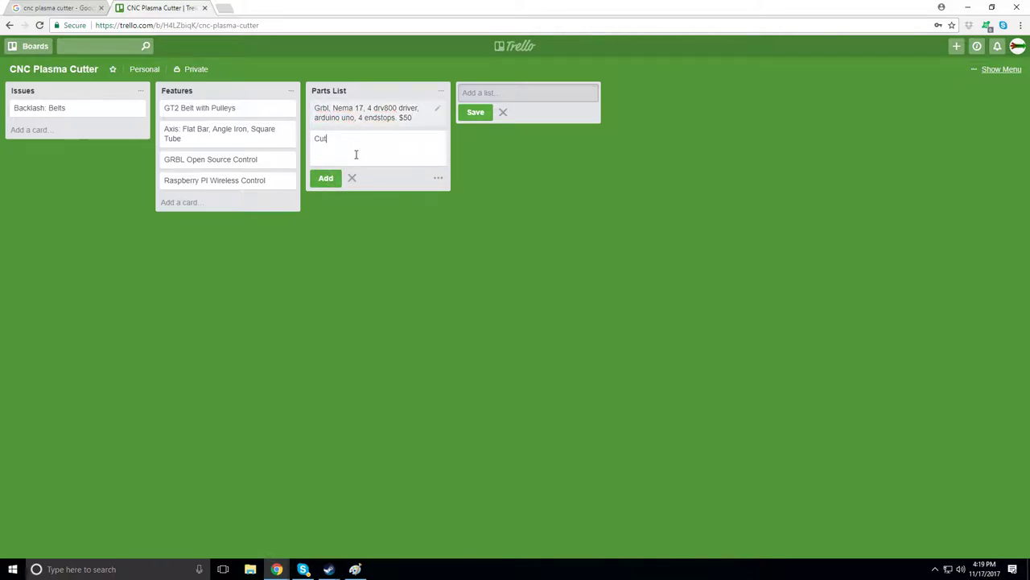
text(50 Plasma Cutter: $150-200)
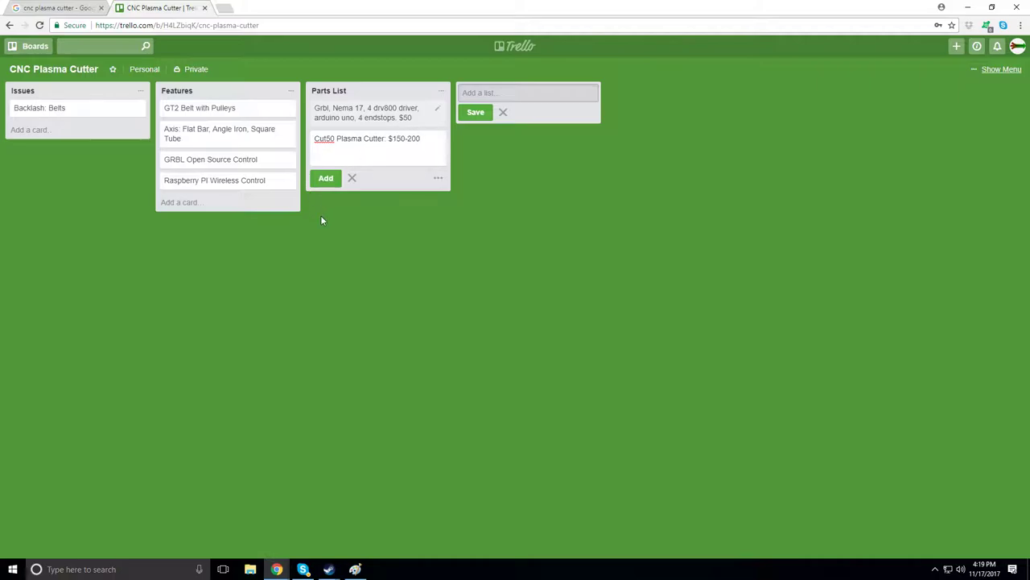
click(324, 182)
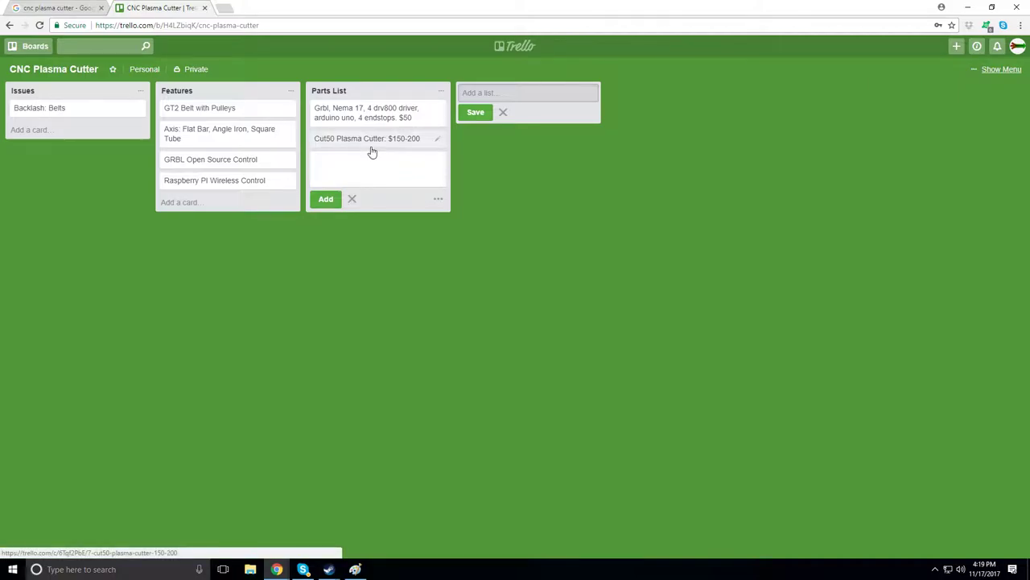
text(Compress: Already Have)
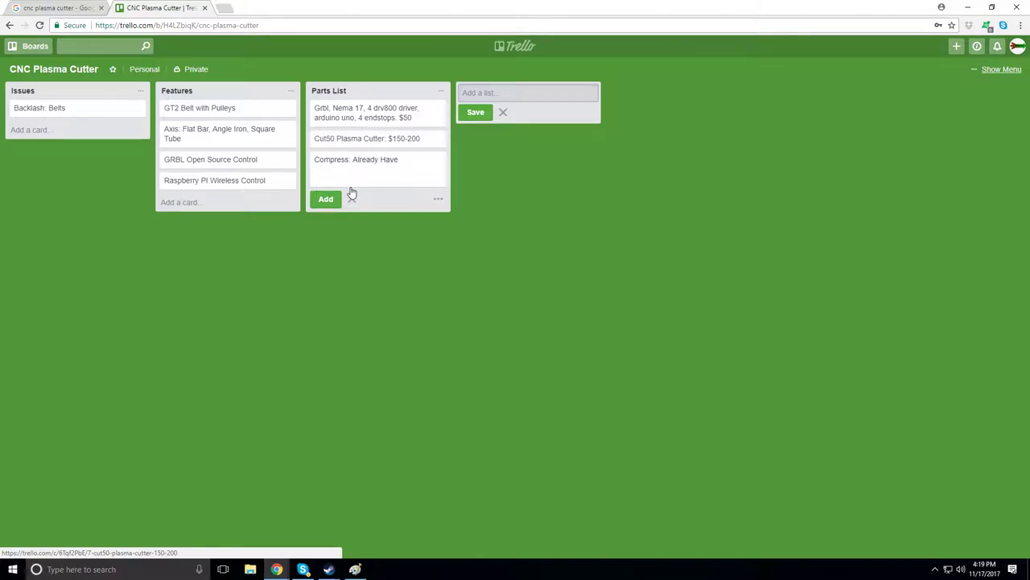
click(326, 199)
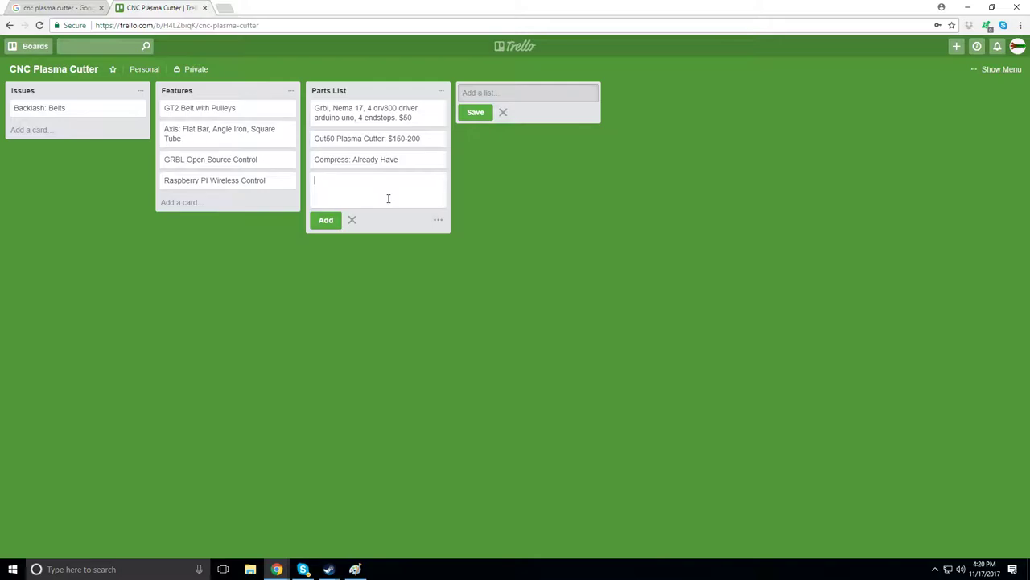
Step: Add the card "Conveyor belt on bottom for retreval" to the Features list
click(193, 204)
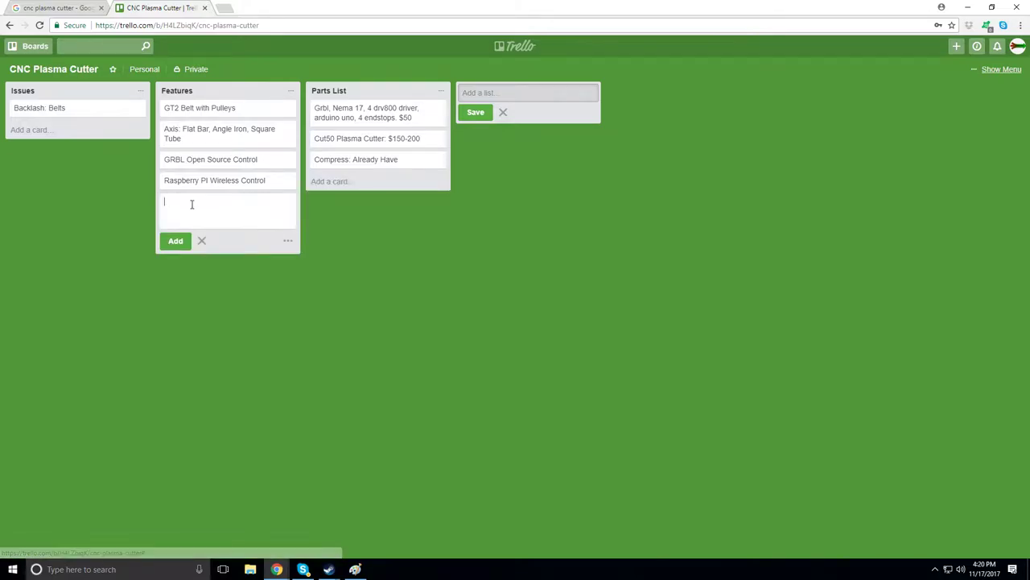
text(vey)
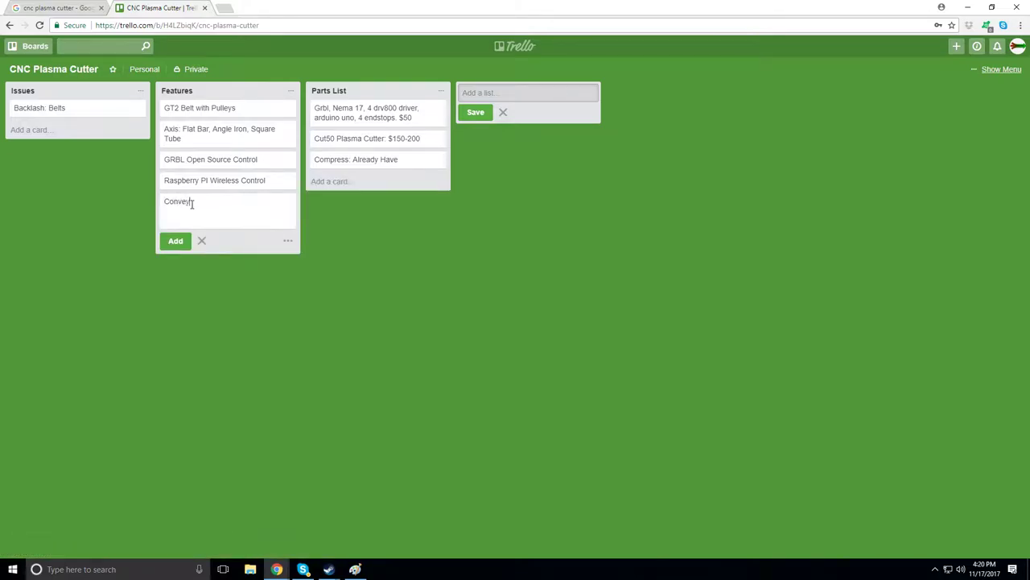
text(or belt on bottom for retreval)
click(180, 242)
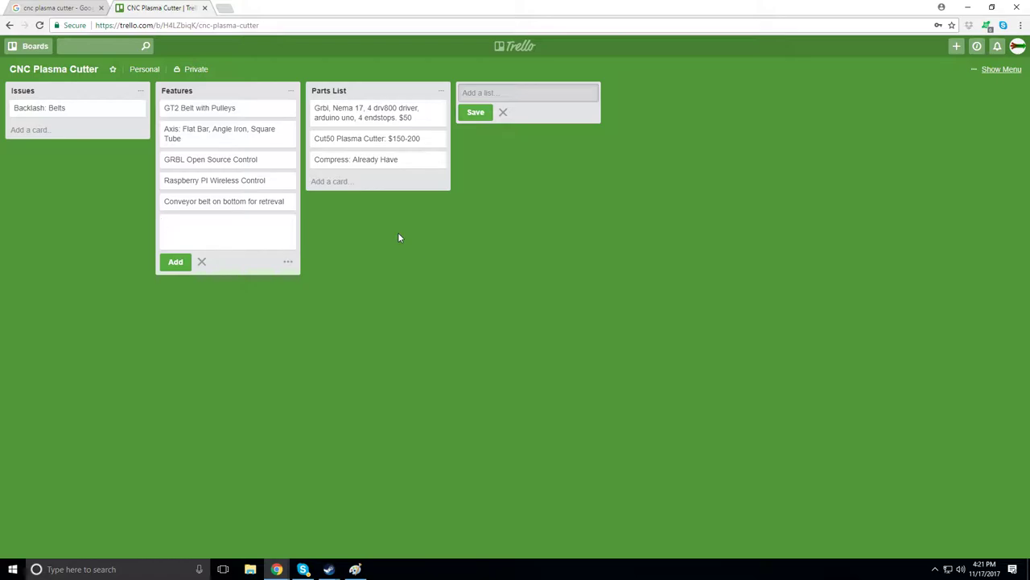
click(331, 181)
text(t)
key(BackSpace)
text(Steel:)
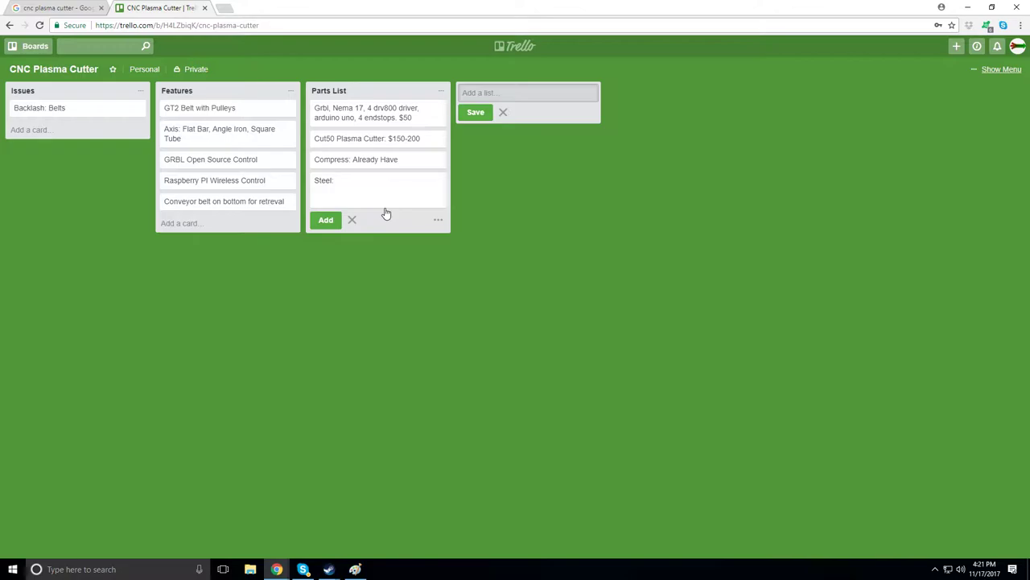
key(BackSpace)
Step: Add a card to the Issues list, replacing the leftover draft text with "Not Open Software"
click(32, 130)
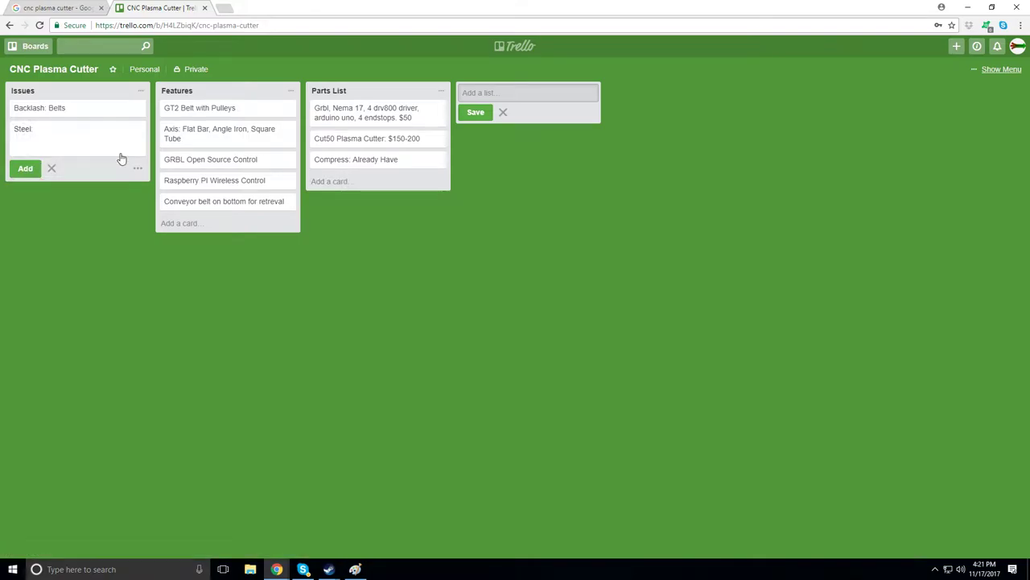
key(BackSpace)
key(BackSpace)
key(BackSpace)
key(BackSpace)
key(BackSpace)
key(BackSpace)
text(No)
key(BackSpace)
key(BackSpace)
text(No t)
key(BackSpace)
key(BackSpace)
key(BackSpace)
key(BackSpace)
text(Not Open Software)
click(39, 171)
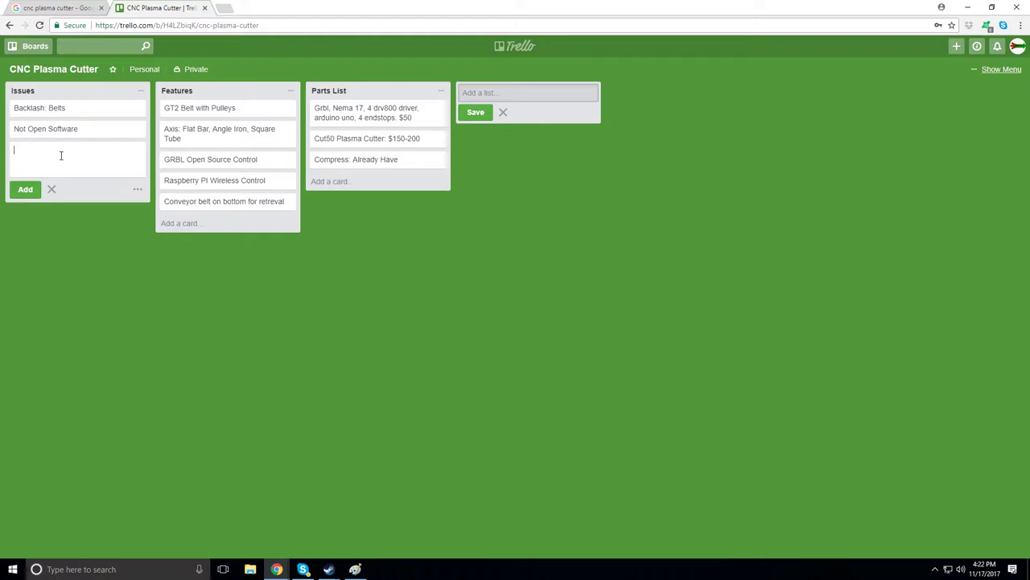
Step: Add the Issues card "Consumables wearing out quickly" and enter "Height control" as the text of another Issues card
text(Consumables wearing out quickly)
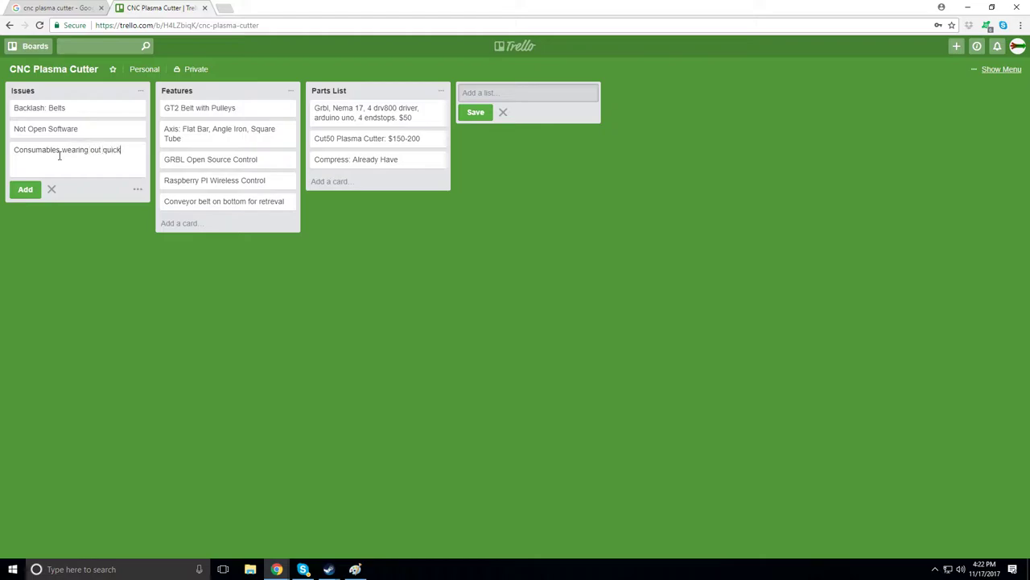
click(32, 190)
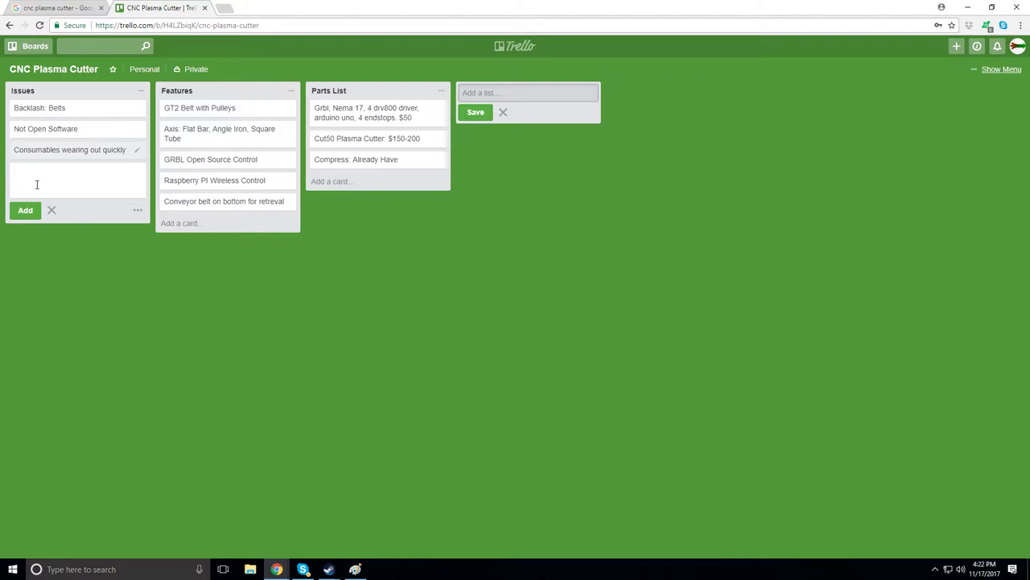
text(Hight control)
right_click(20, 172)
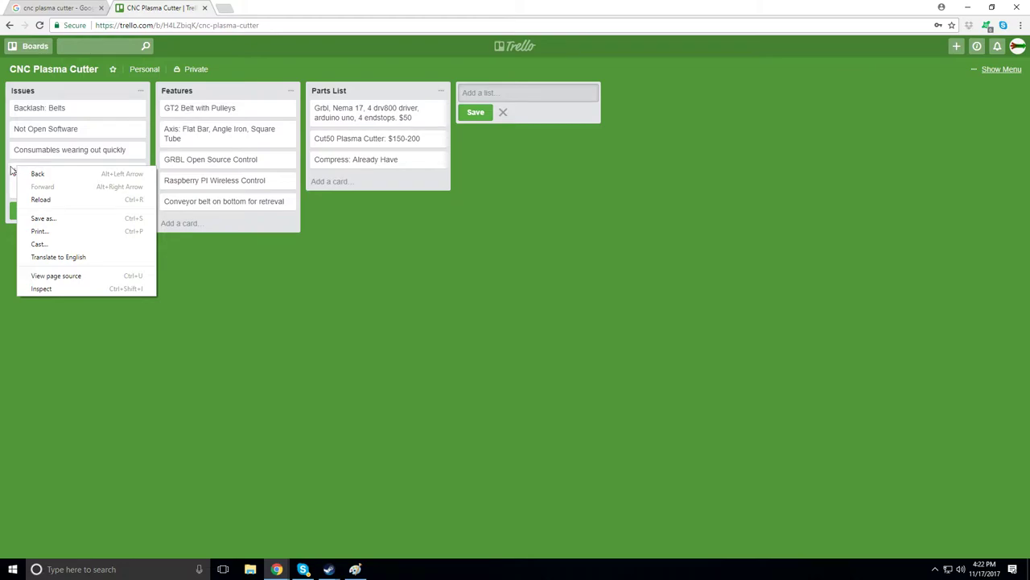
click(17, 172)
right_click(19, 172)
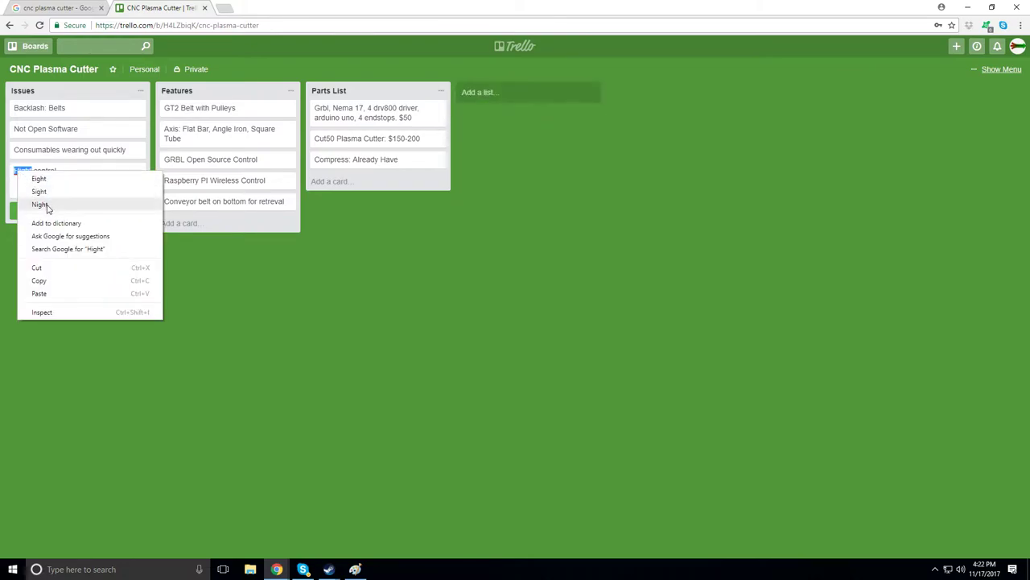
click(12, 193)
click(17, 171)
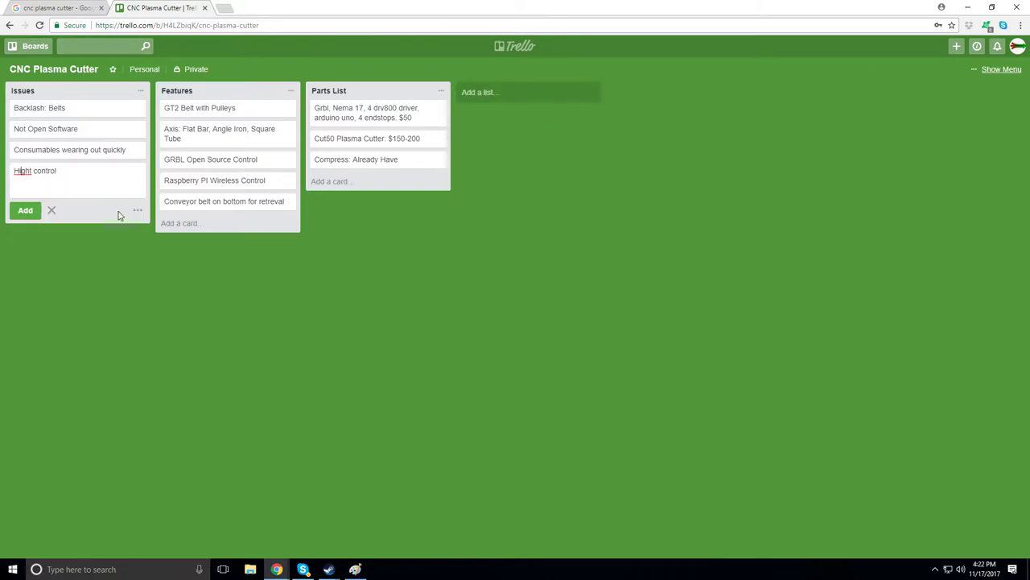
text(e)
click(110, 174)
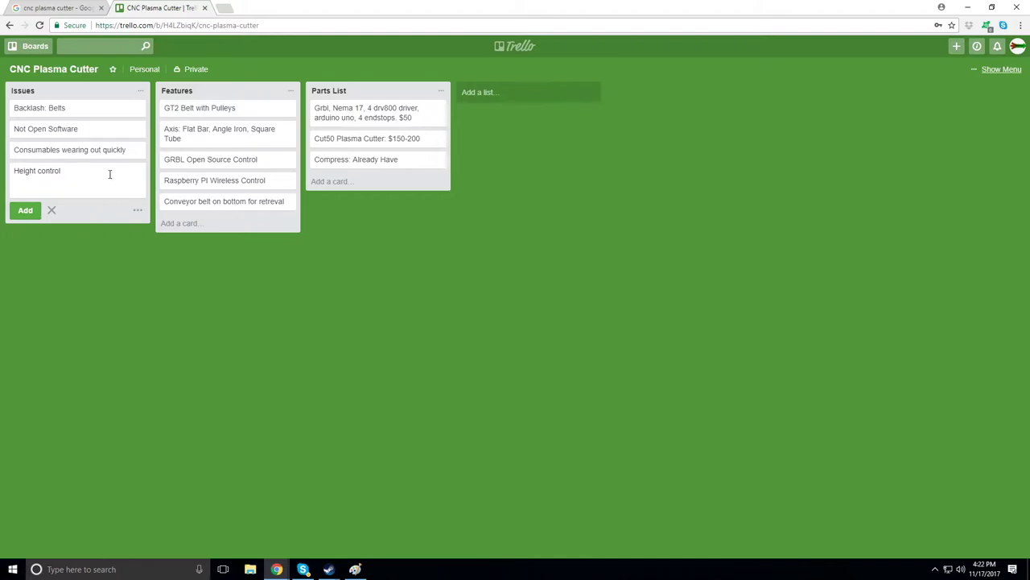